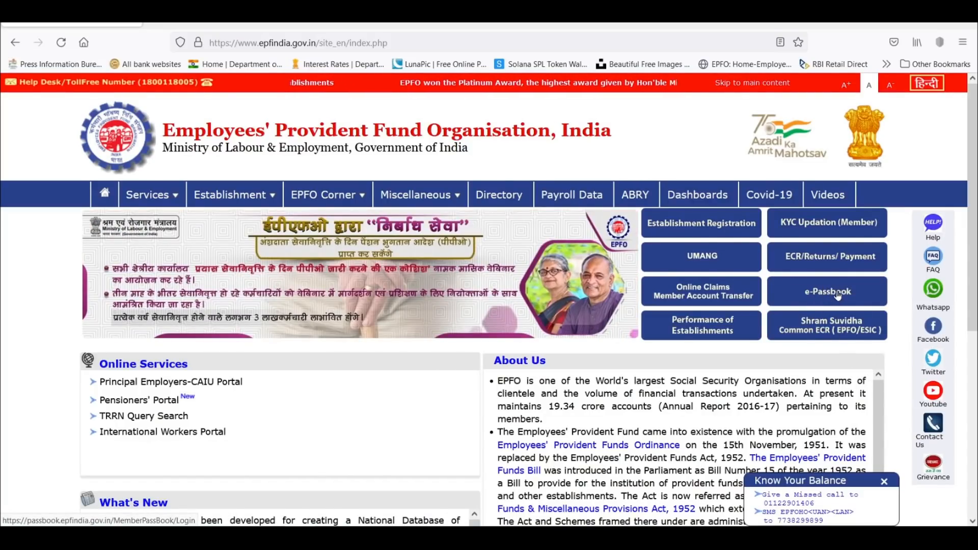
Open the e-Passbook portal and log in with the member's UAN, the account password and the captcha answer.
click(835, 292)
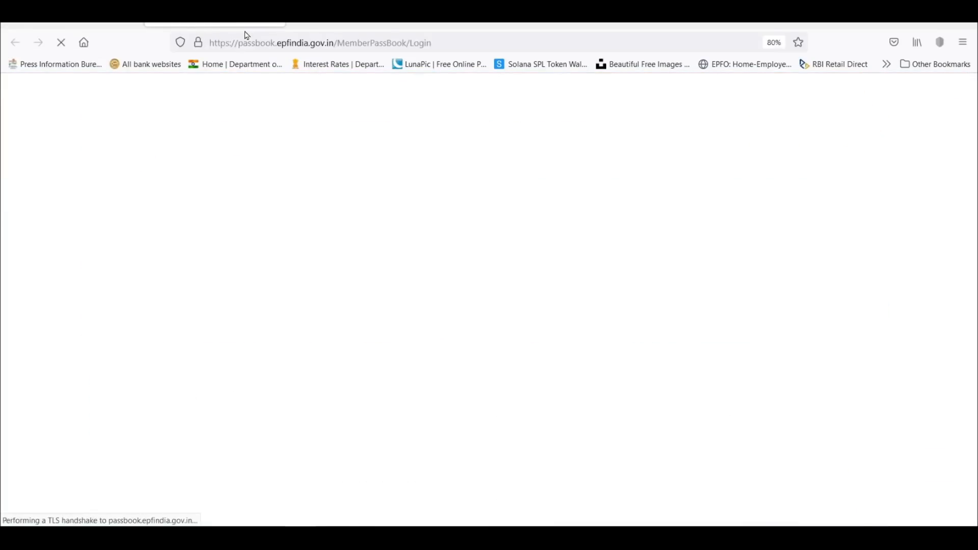
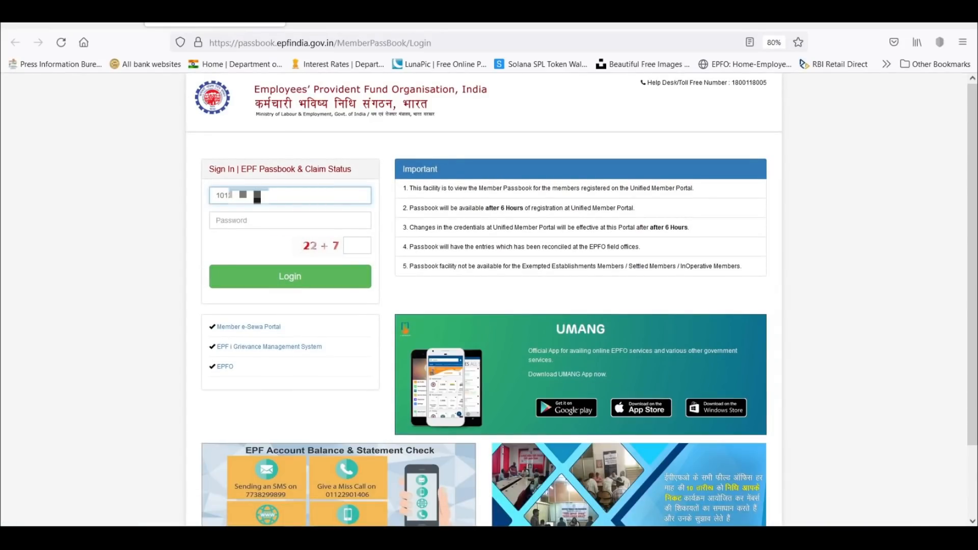
click(284, 218)
text(•••)
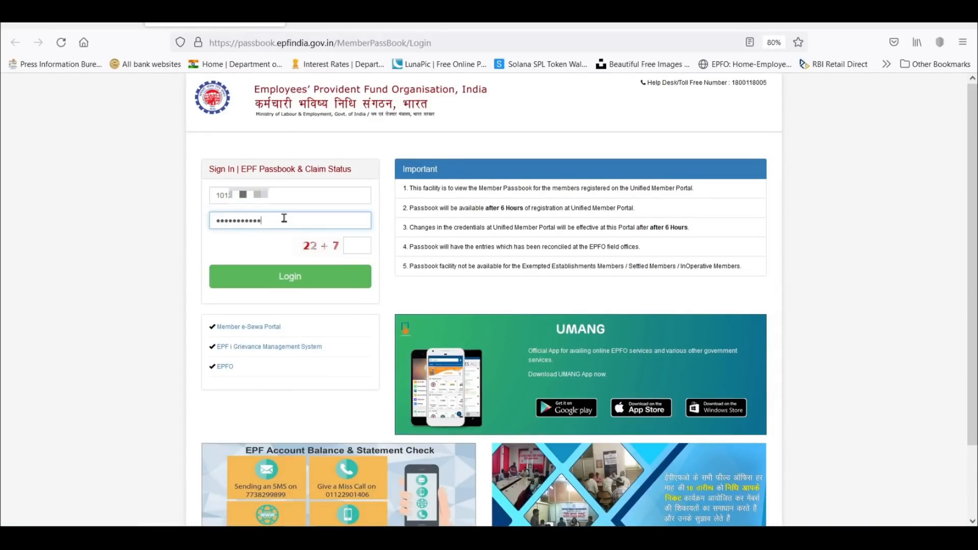
key(Tab)
key(Return)
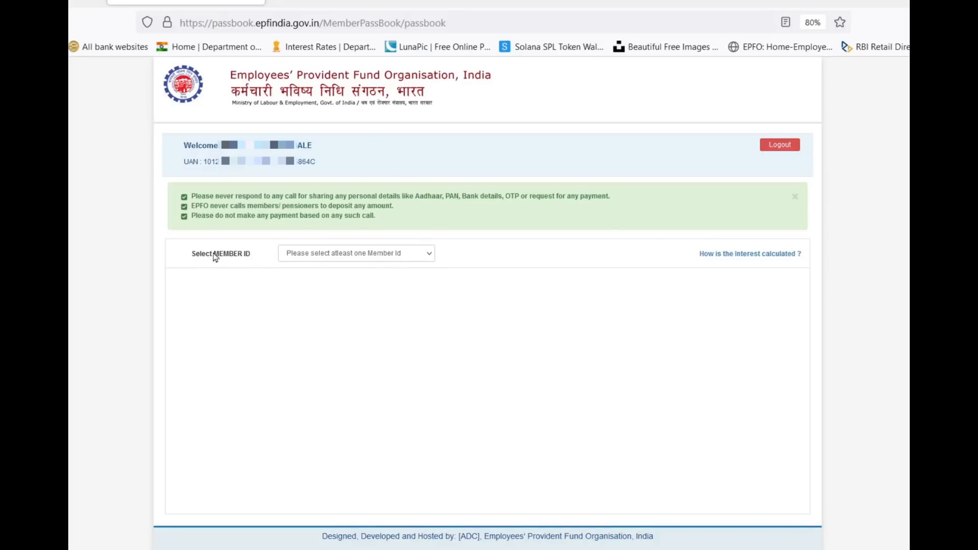
Choose a member ID and view its old full passbook to examine the total balance.
click(394, 256)
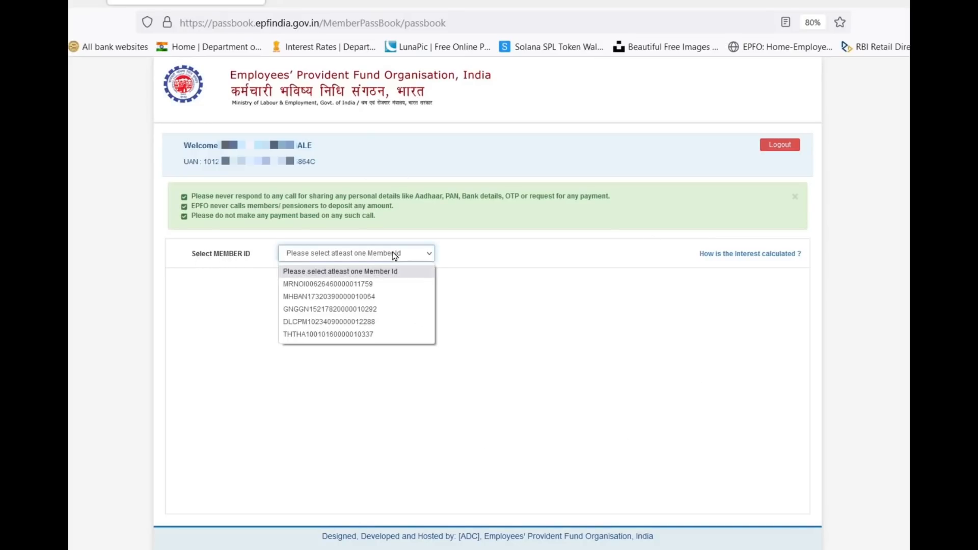
click(384, 321)
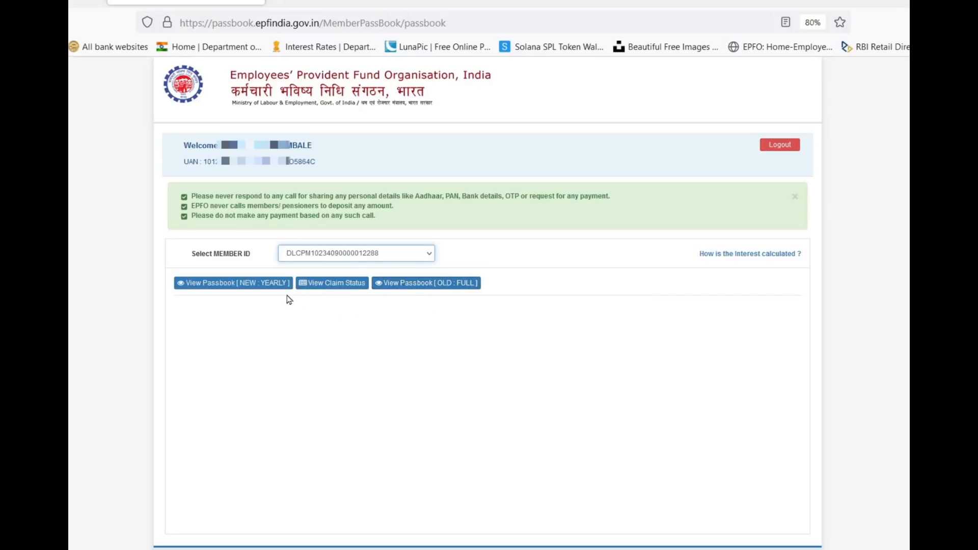
click(416, 288)
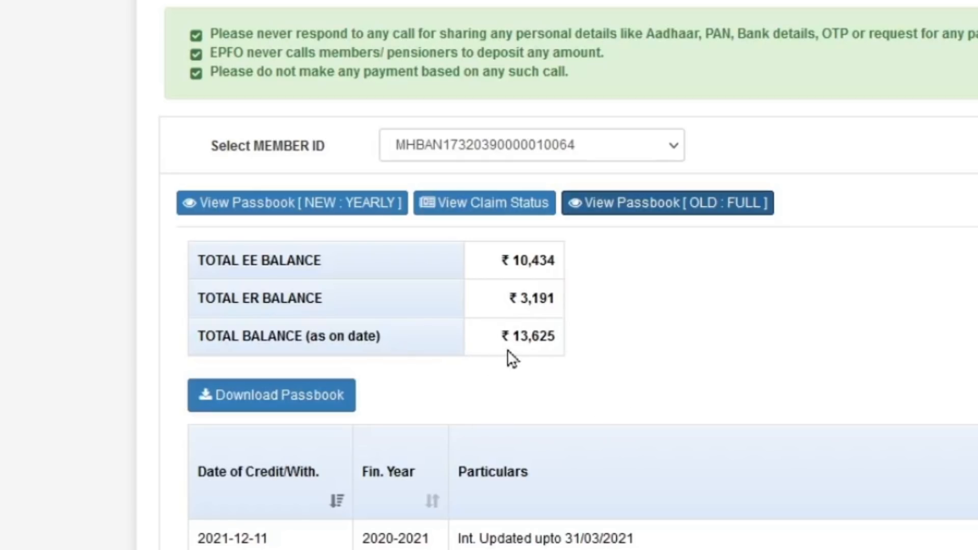
drag(502, 338, 548, 336)
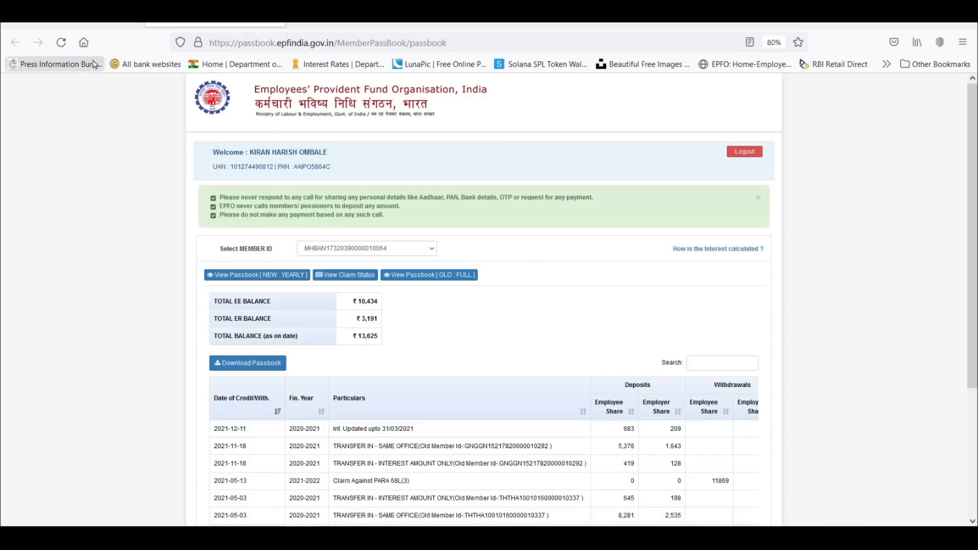
Return to the EPFO home page and open the Online Claims Member Account Transfer portal.
click(77, 20)
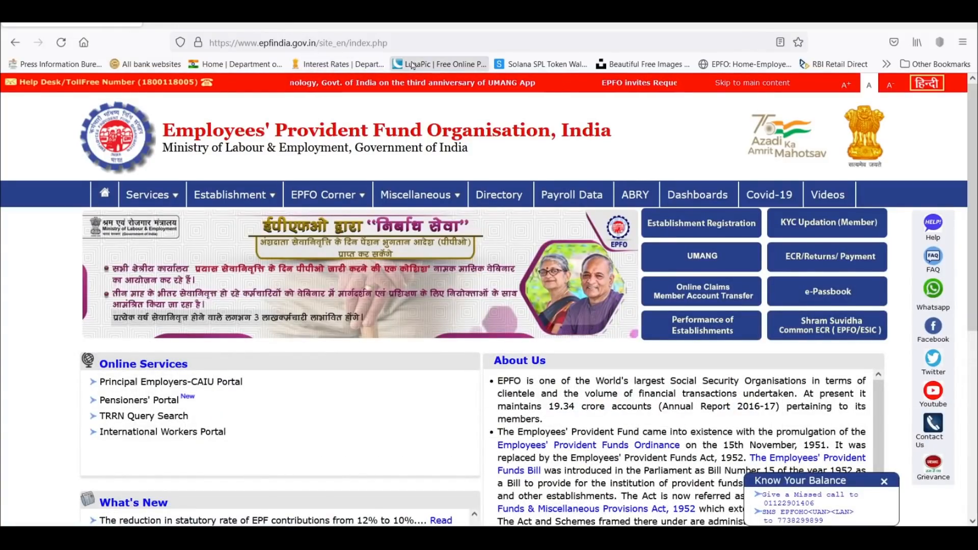
click(716, 295)
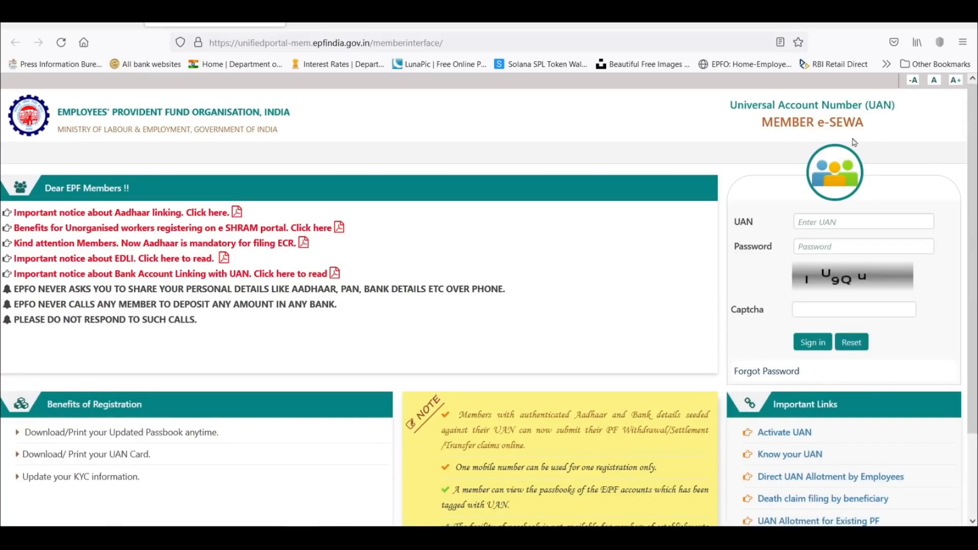
Sign in to the Member e-Sewa portal with the member's UAN, the account password and the captcha.
click(838, 249)
click(848, 308)
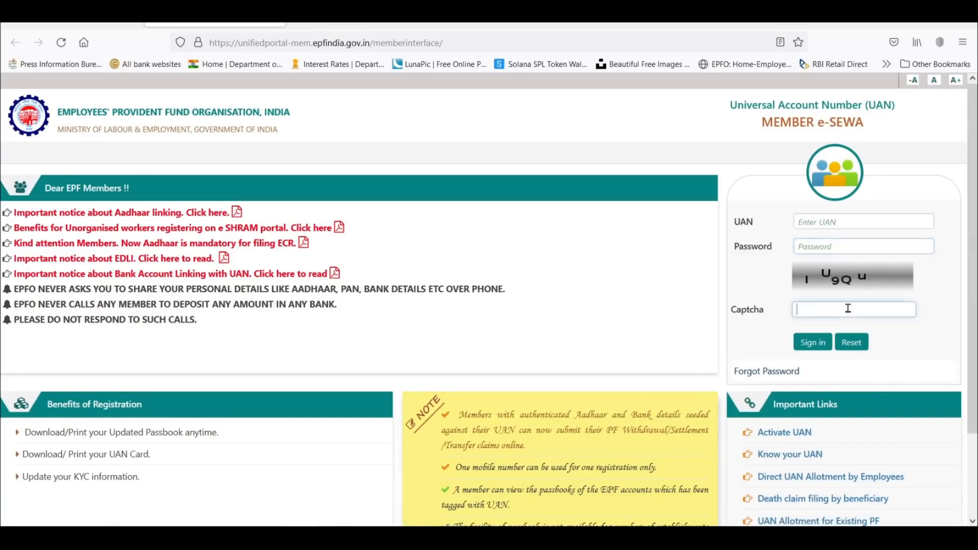
click(821, 344)
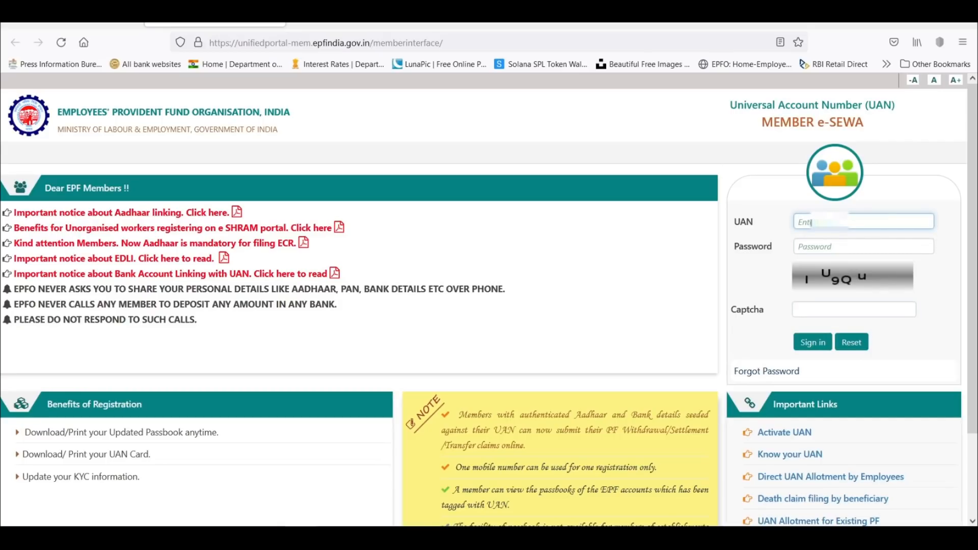
text(101******)
key(Tab)
text(*)
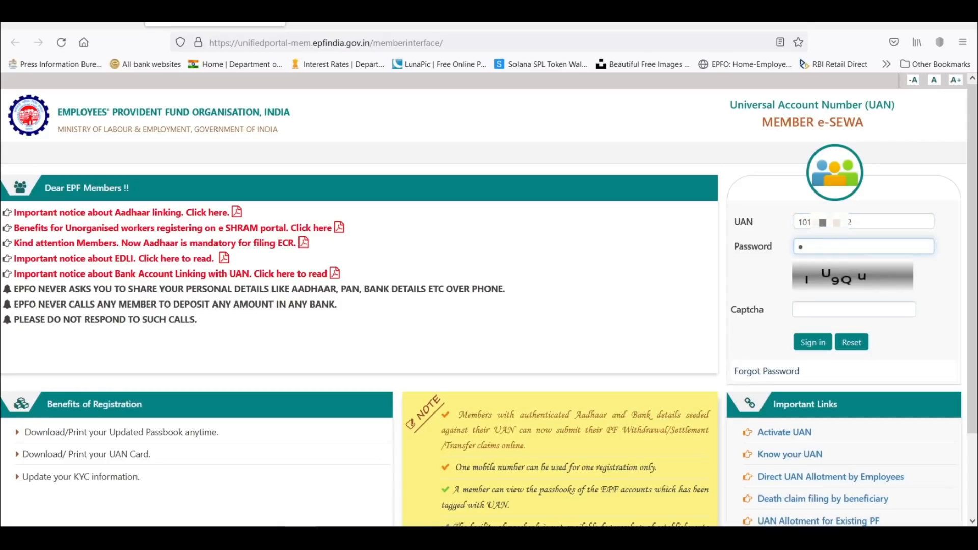
text(****)
key(BackSpace)
key(BackSpace)
key(BackSpace)
key(BackSpace)
key(BackSpace)
text(*)
key(Tab)
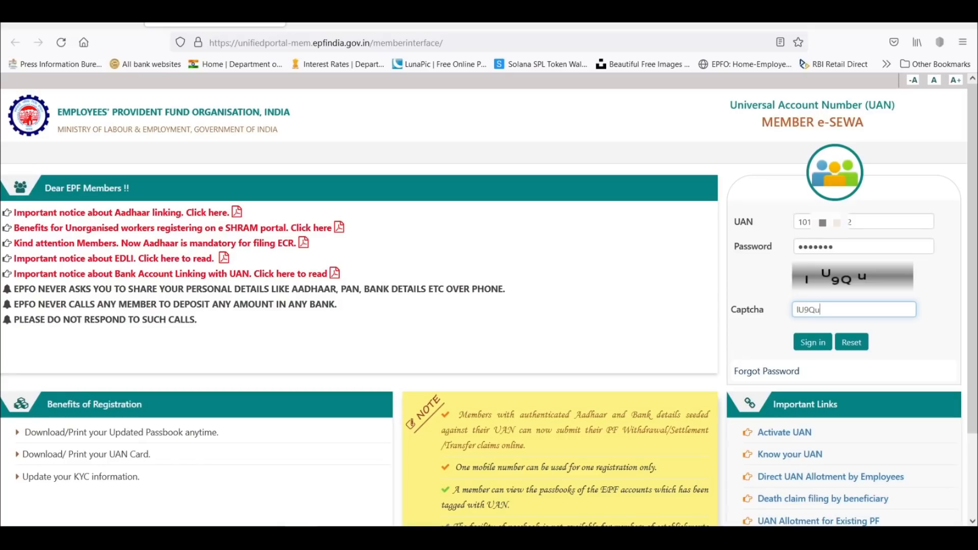
click(808, 347)
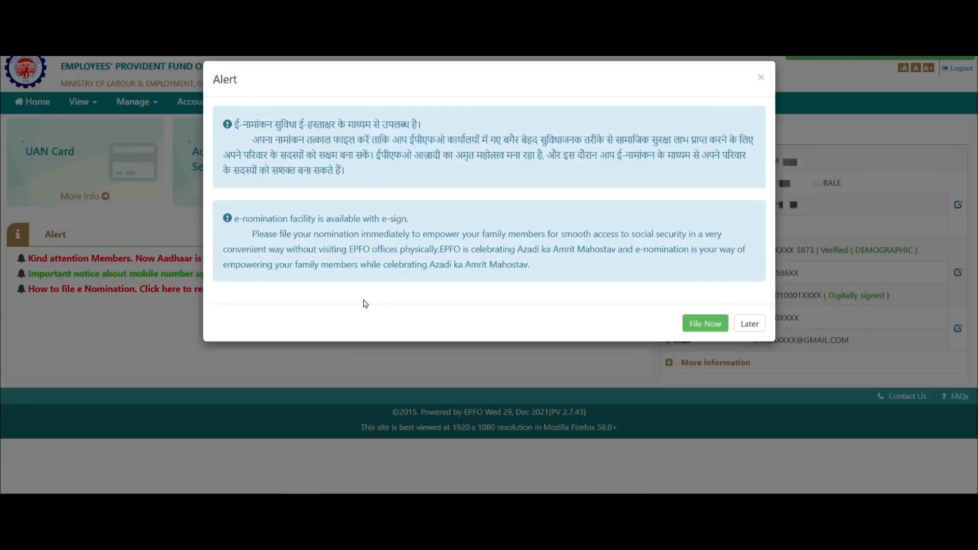
Postpone the e-nomination filing and open the online claim page for Form-31, 19, 10C and 10D.
click(756, 326)
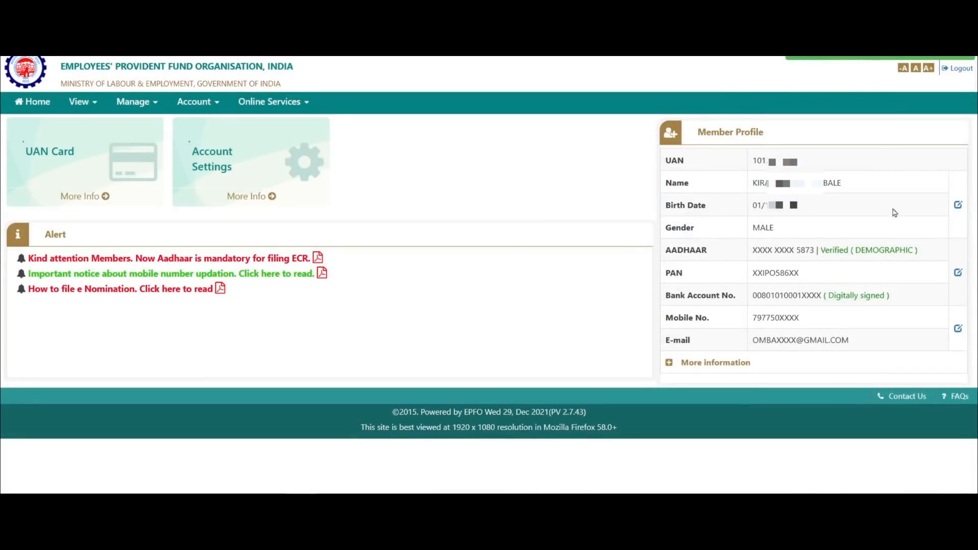
click(81, 103)
click(131, 133)
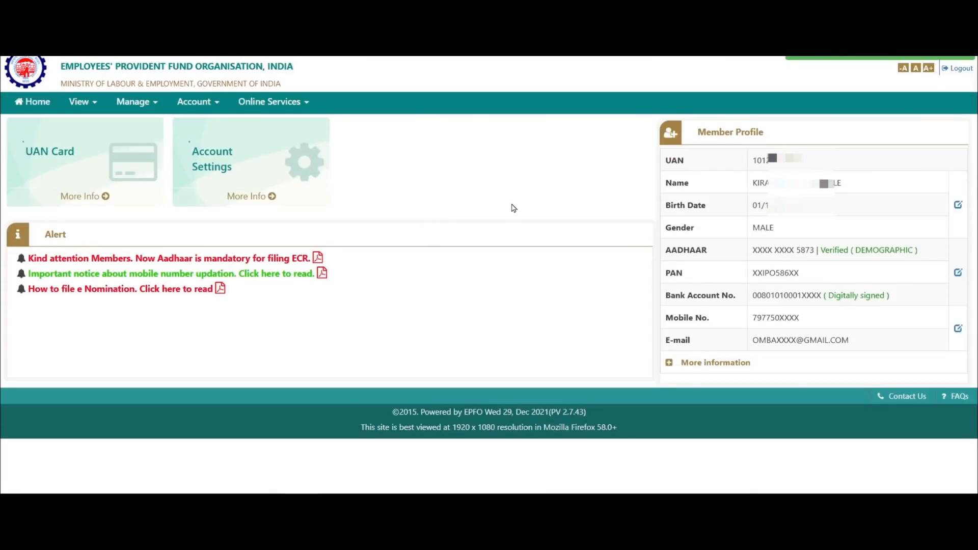
click(294, 108)
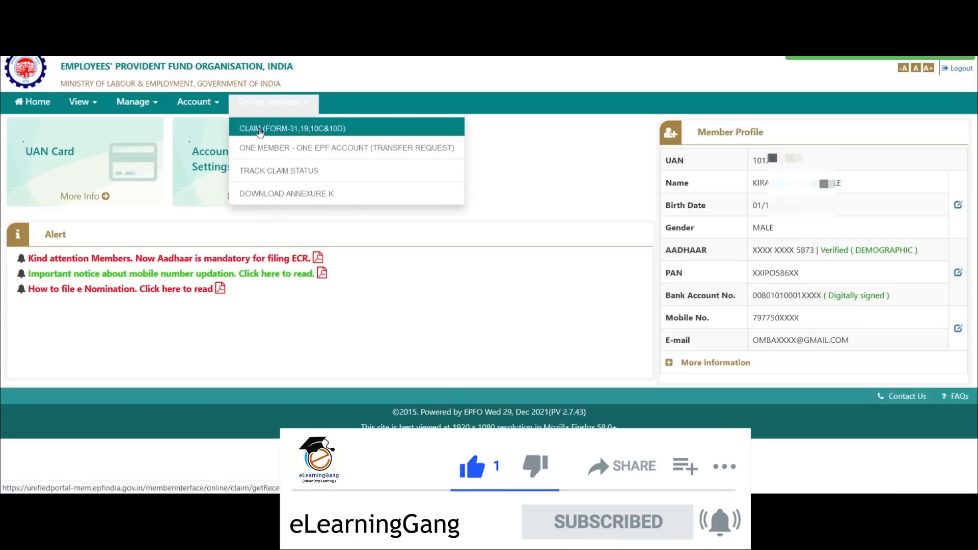
click(335, 130)
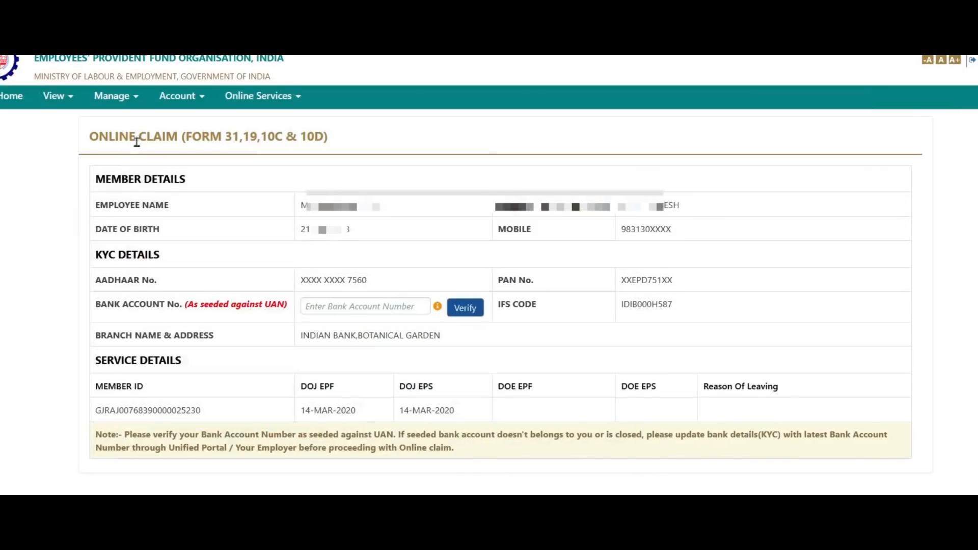
Verify the member's seeded bank account number, agree to the Certificate of Undertaking, and proceed to the online claim.
click(369, 308)
text(2)
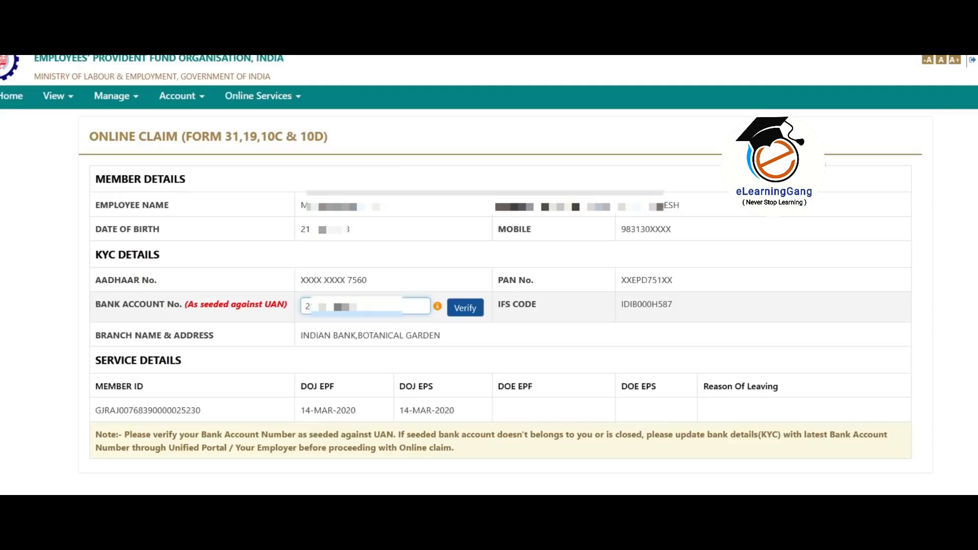
click(472, 311)
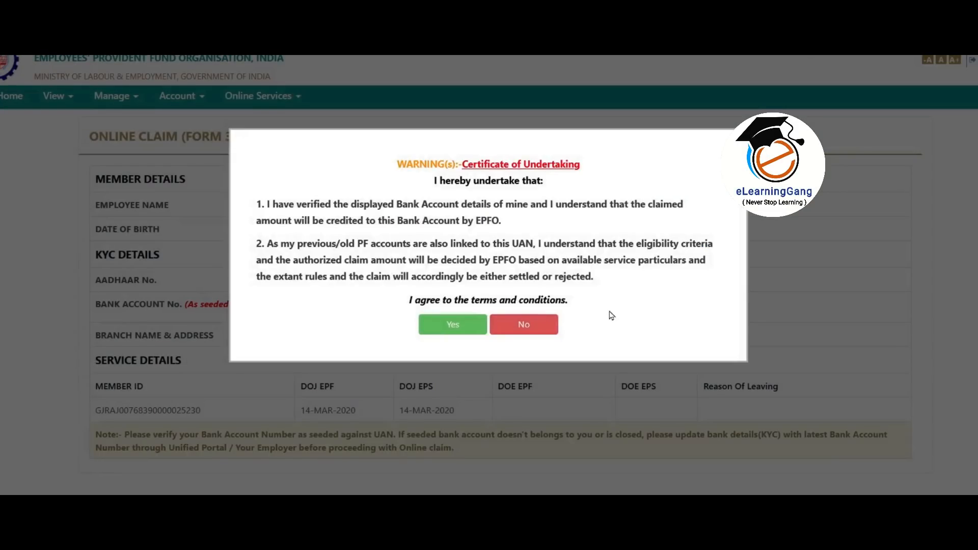
click(450, 334)
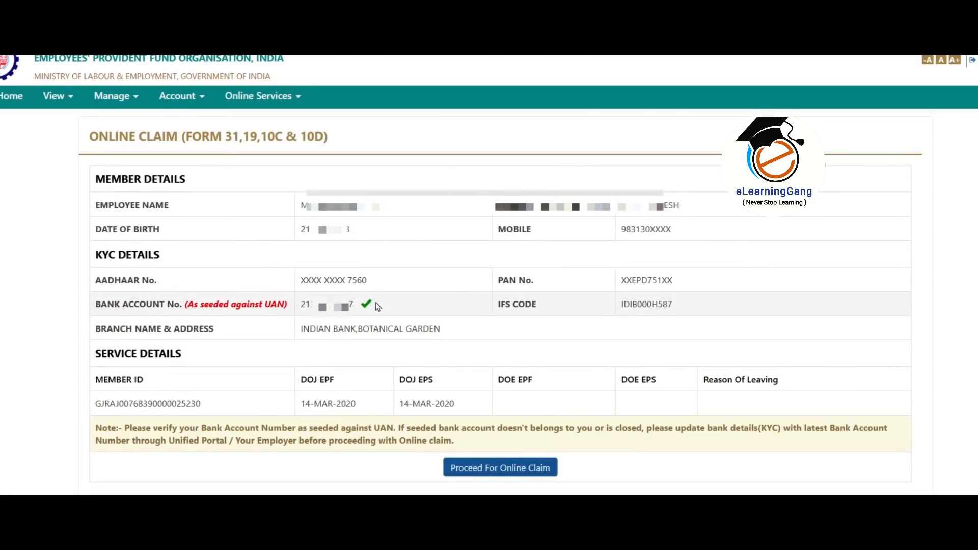
click(508, 472)
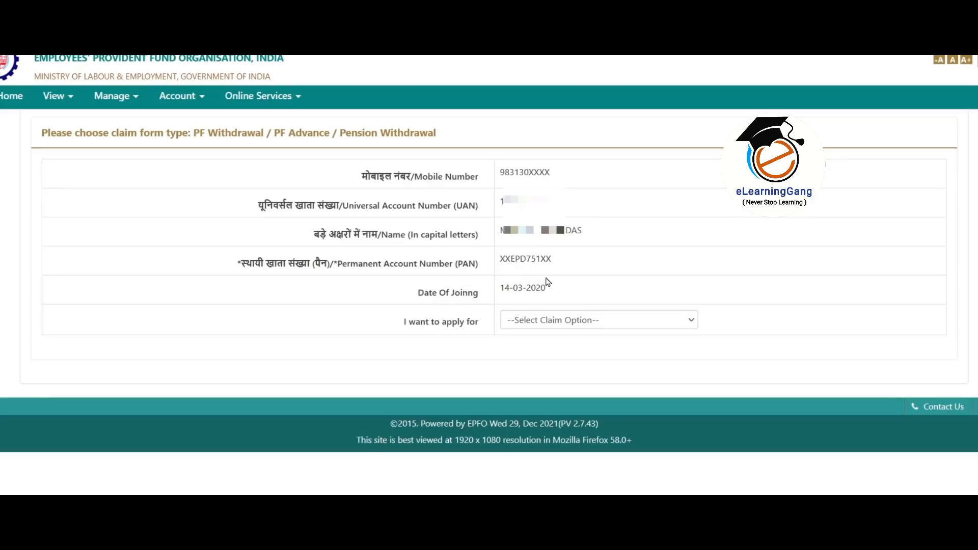
Apply for PF ADVANCE (FORM-31) under the LYLA BLANC PRIVATE LIMITED service, with Illness as the purpose of the advance.
click(543, 322)
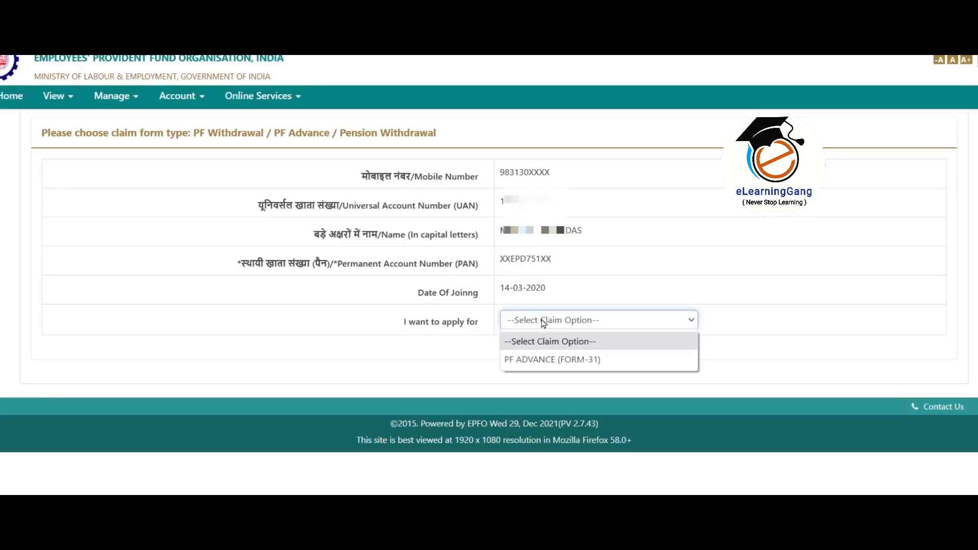
click(576, 361)
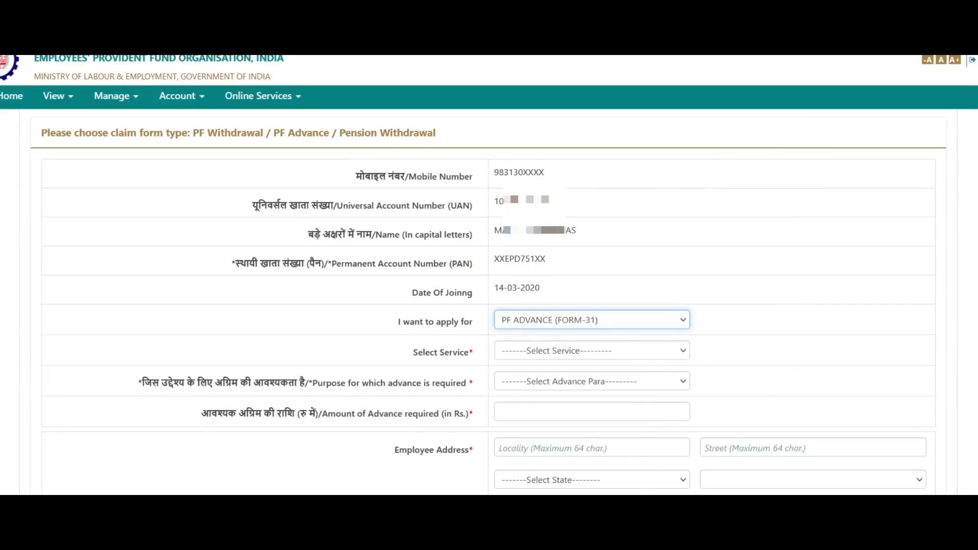
scroll(479, 153, down, 4)
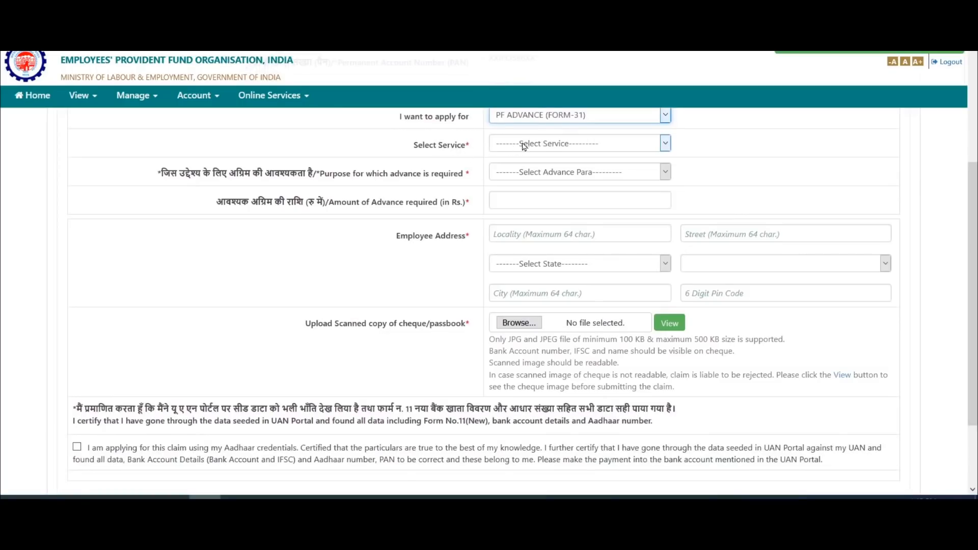
click(529, 149)
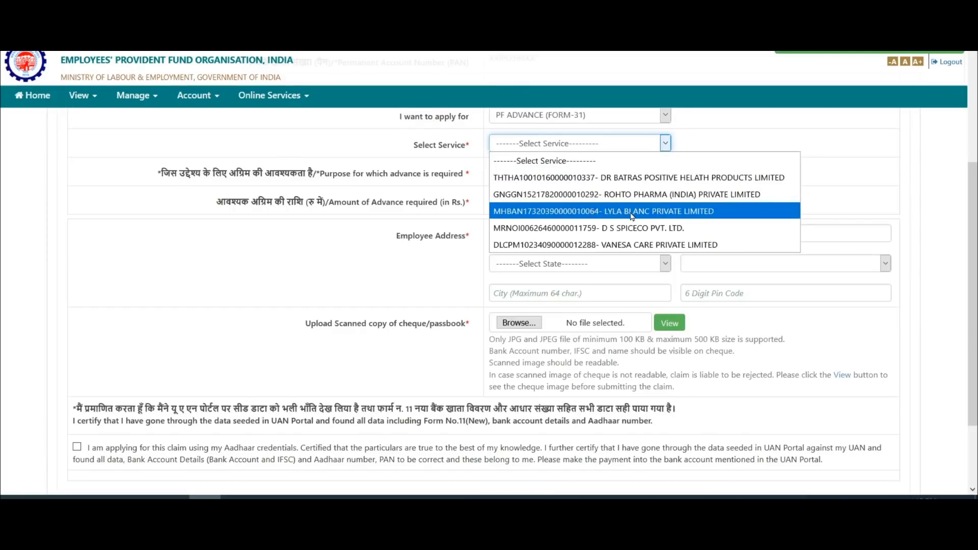
click(588, 213)
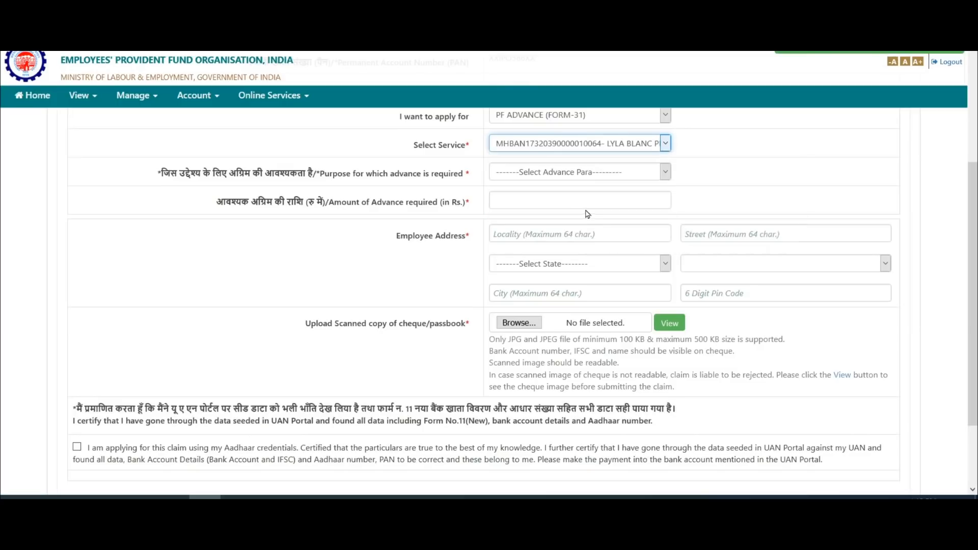
click(548, 176)
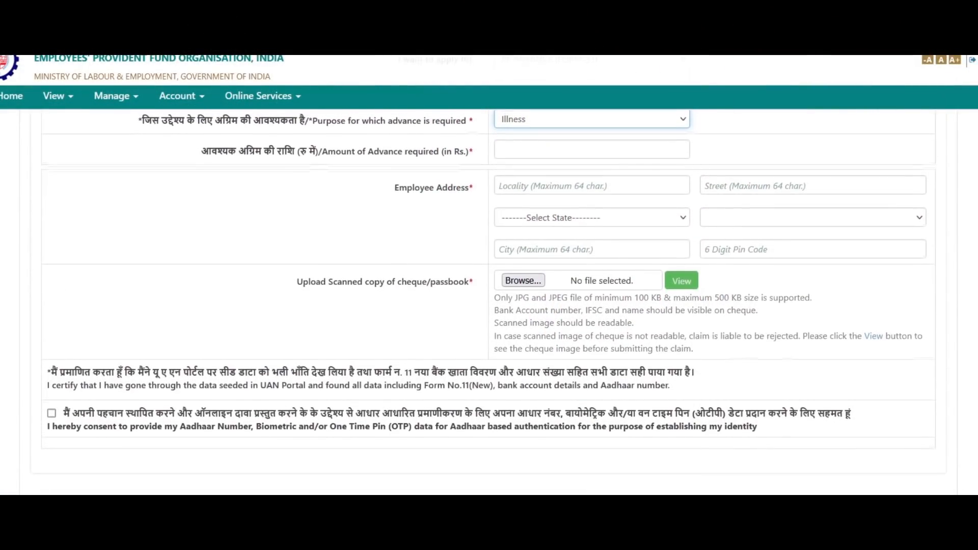
Set the required advance amount to Rs. 11000 and fill in the locality and street of the employee's address.
scroll(489, 303, down, 1)
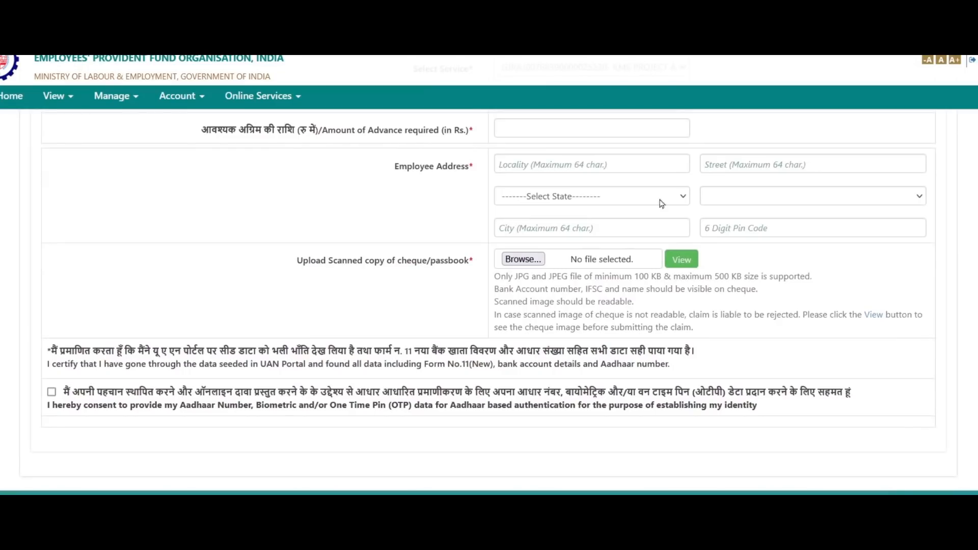
click(561, 124)
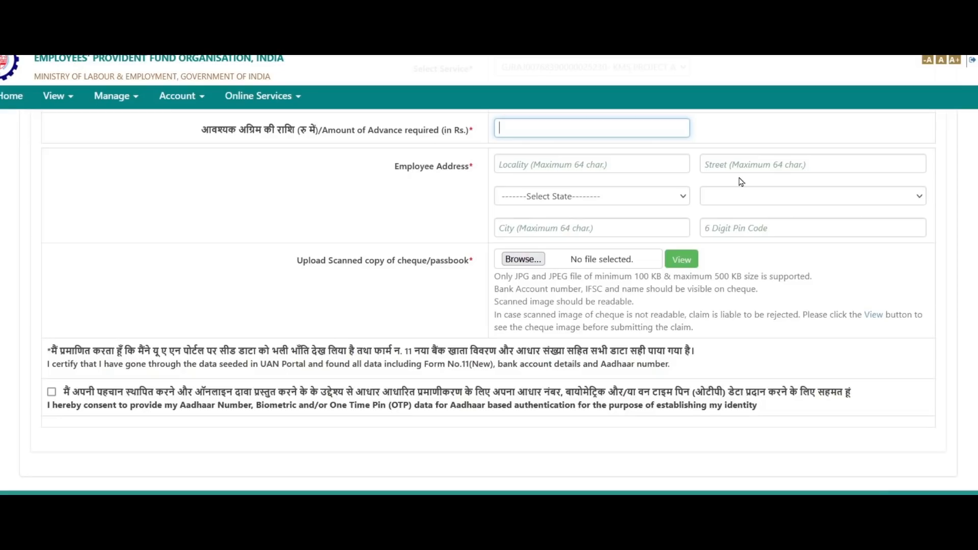
text(11000)
click(613, 163)
text(Sample nagar)
click(779, 164)
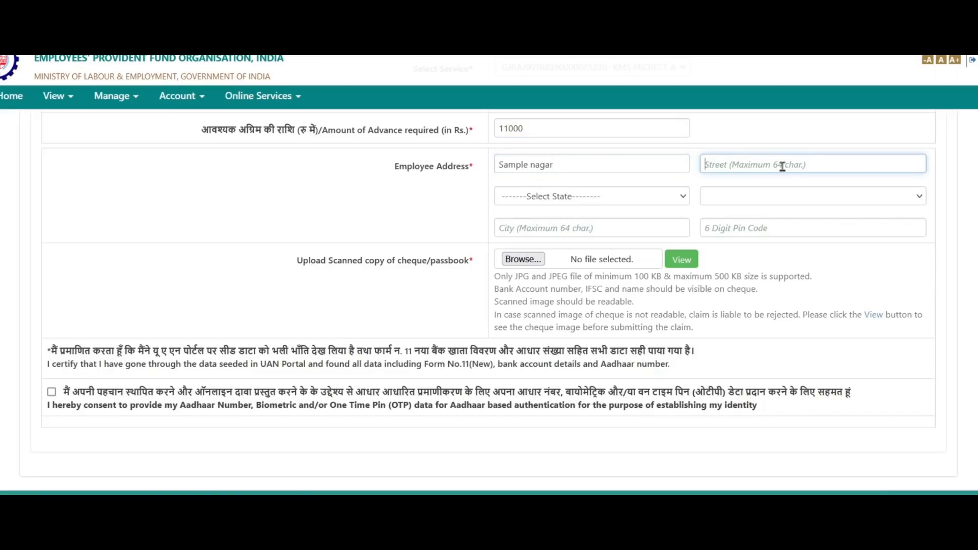
text(Demo Gully)
key(Tab)
key(w)
key(Tab)
click(784, 196)
click(625, 196)
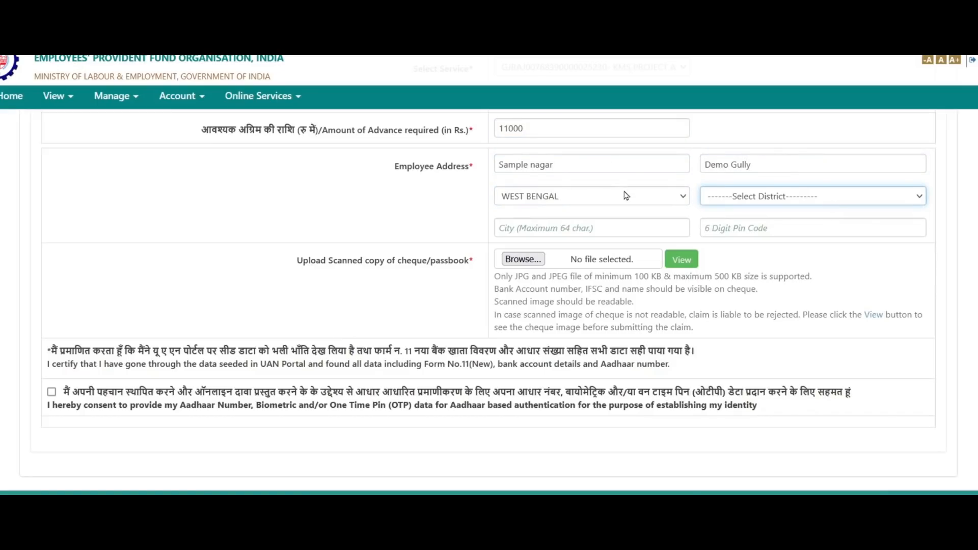
Set the employee address state to MAHARASHTRA and the district to THANE.
click(625, 196)
click(581, 277)
click(796, 196)
click(633, 227)
click(784, 196)
scroll(764, 415, down, 6)
click(754, 452)
Fill in the city and postal PIN code of the employee's address.
click(601, 231)
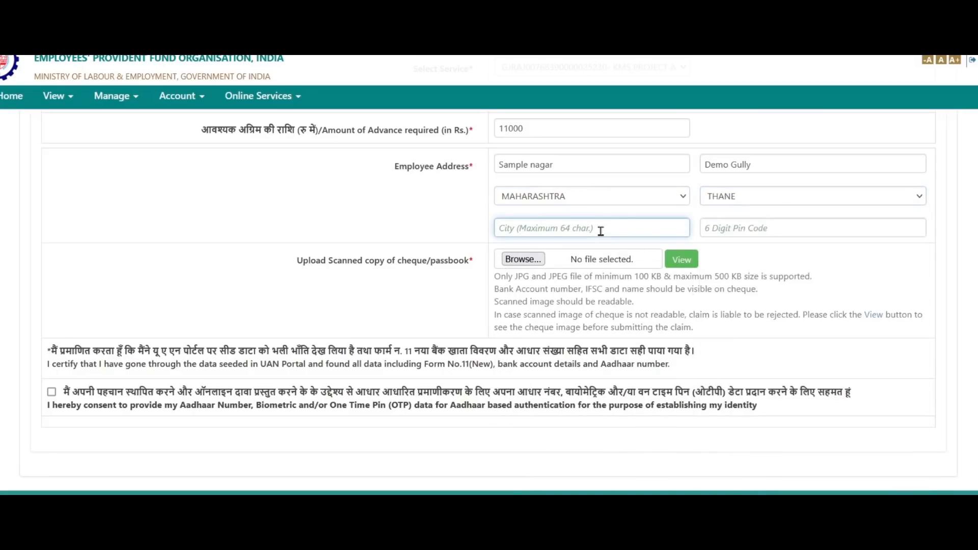
text(KALYAN)
click(786, 229)
text(40703)
Attach the scanned cheque JPG image from the computer as the cheque/passbook copy for the claim.
click(525, 261)
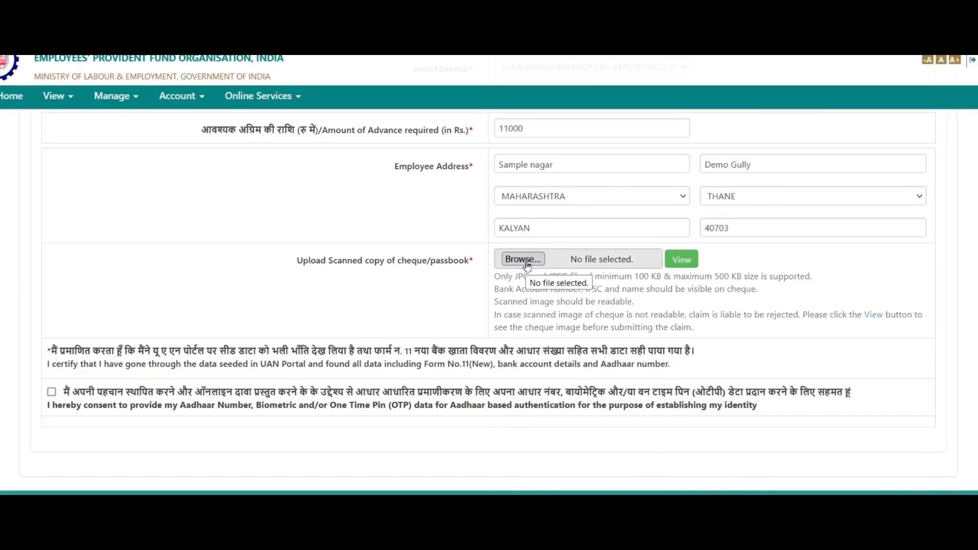
click(525, 260)
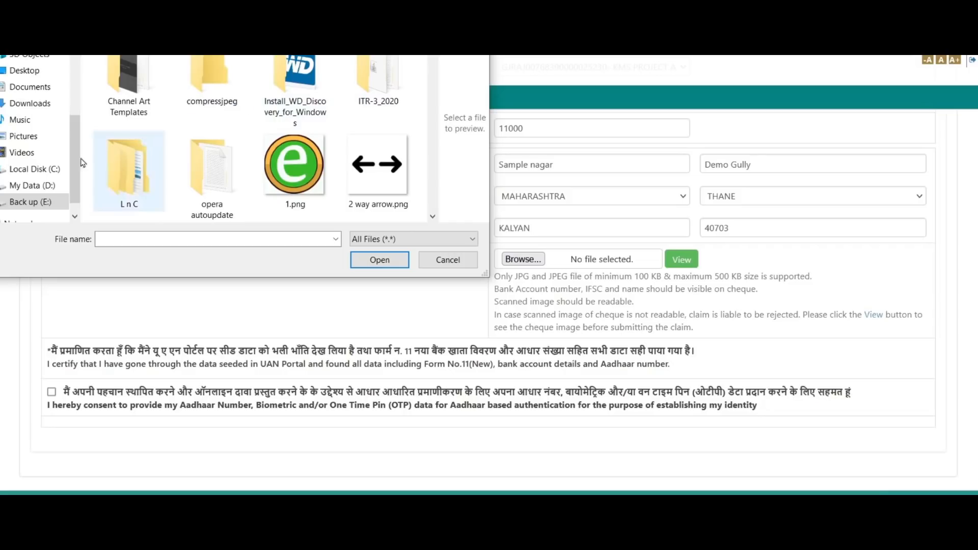
scroll(46, 183, down, 1)
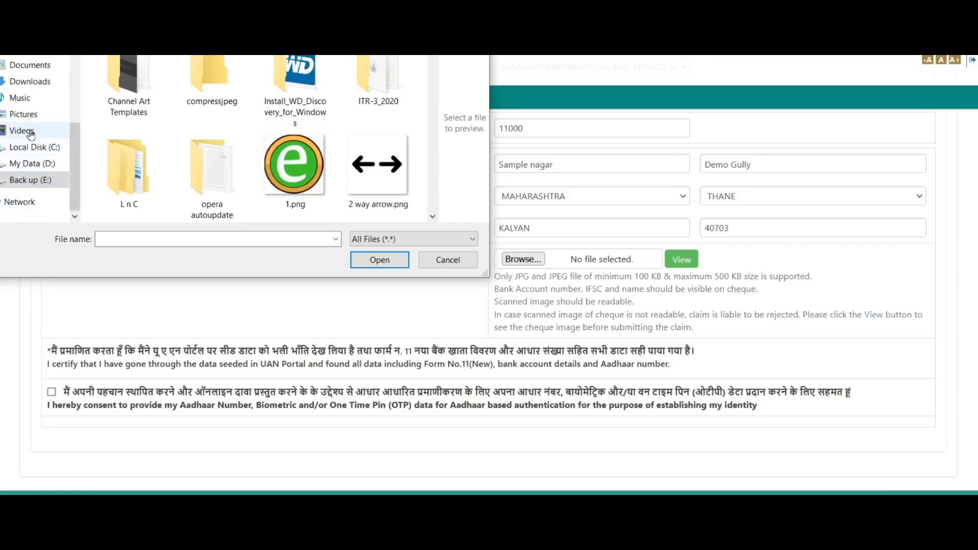
scroll(49, 127, up, 1)
click(31, 60)
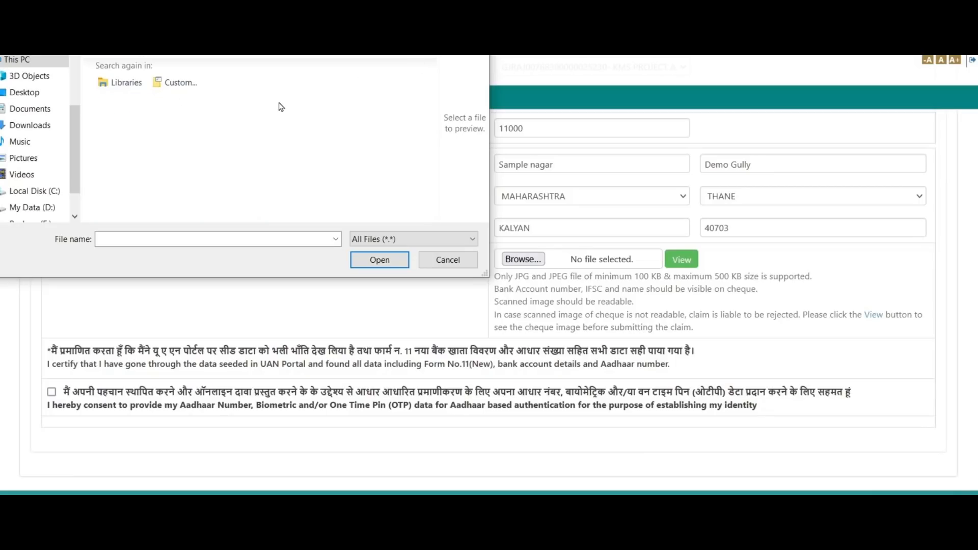
click(239, 58)
click(379, 260)
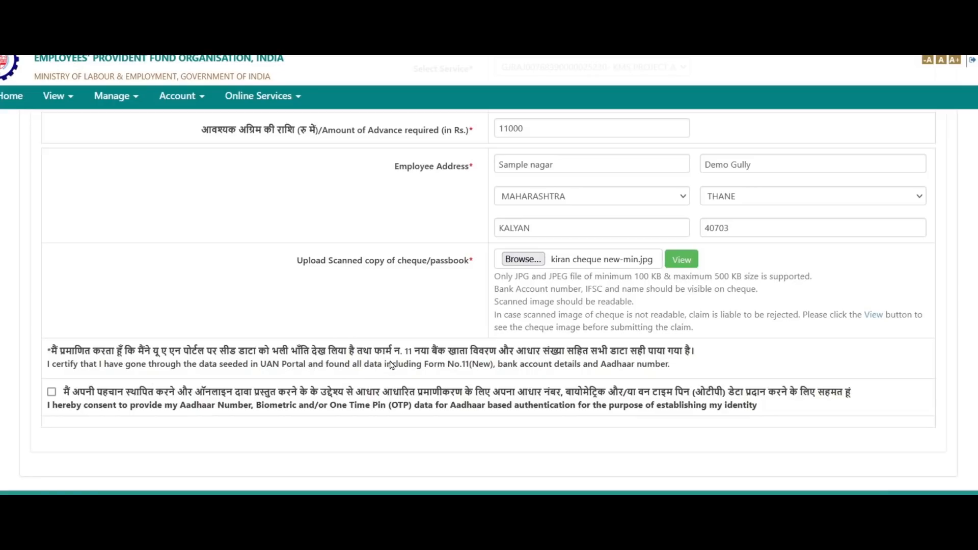
Consent to Aadhaar-based authentication for the claim and request the Aadhaar OTP.
click(52, 392)
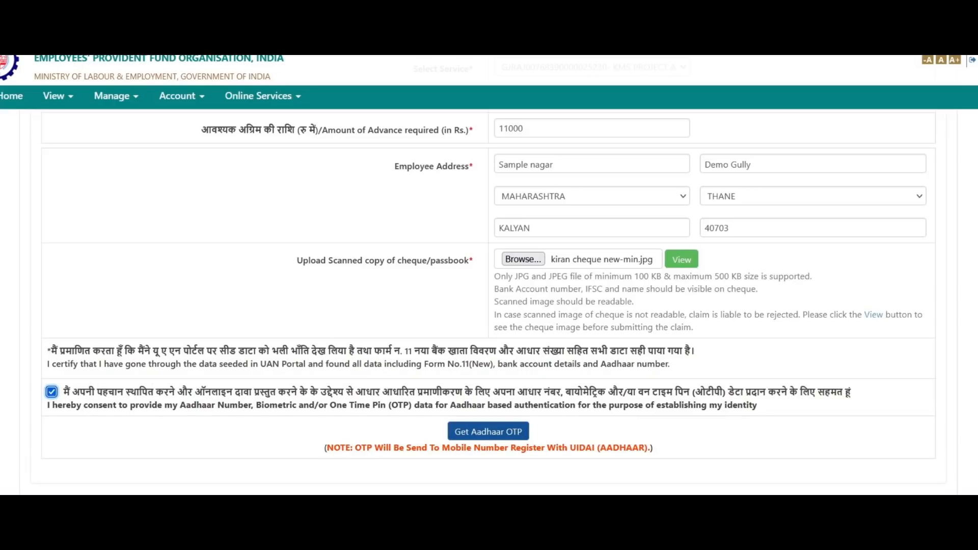
scroll(645, 415, down, 2)
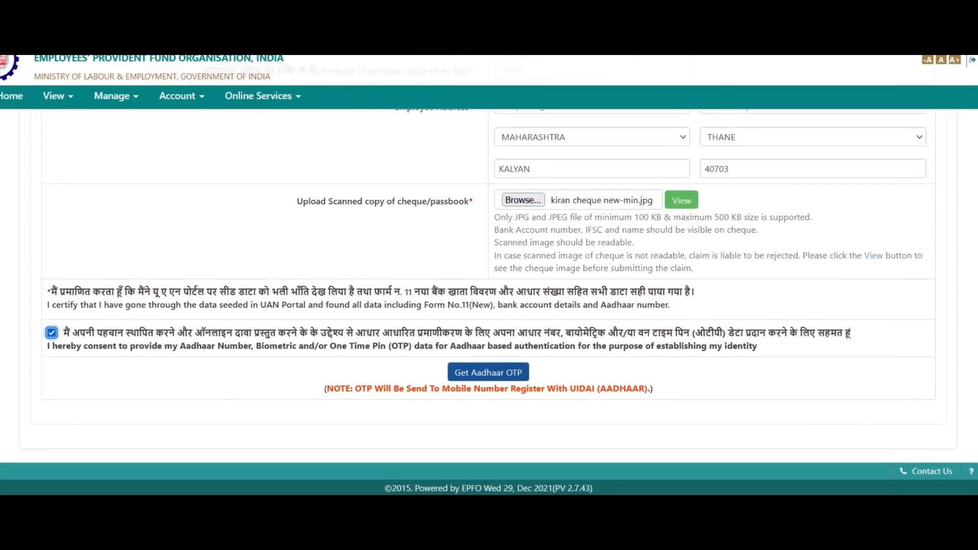
click(502, 377)
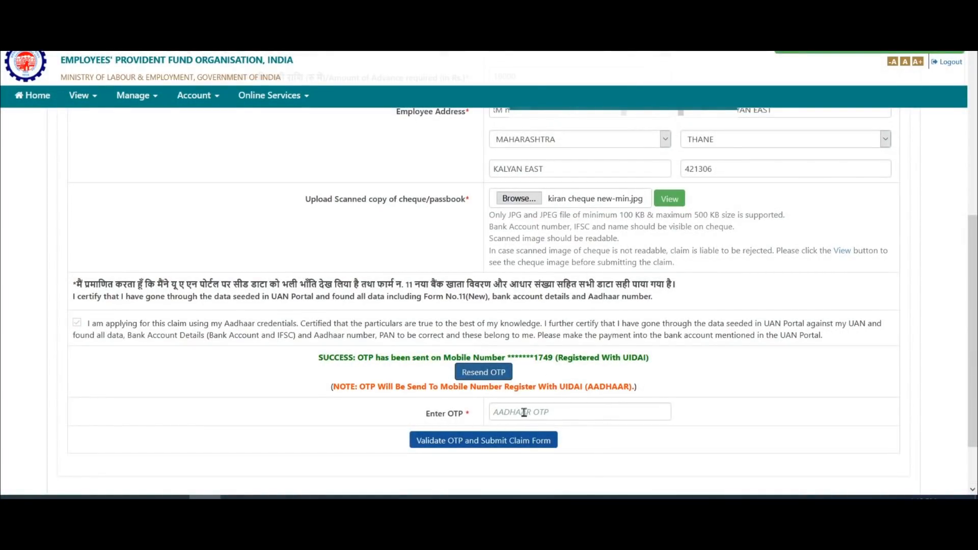
Enter the Aadhaar OTP, validate it and submit the PF advance claim form.
click(548, 413)
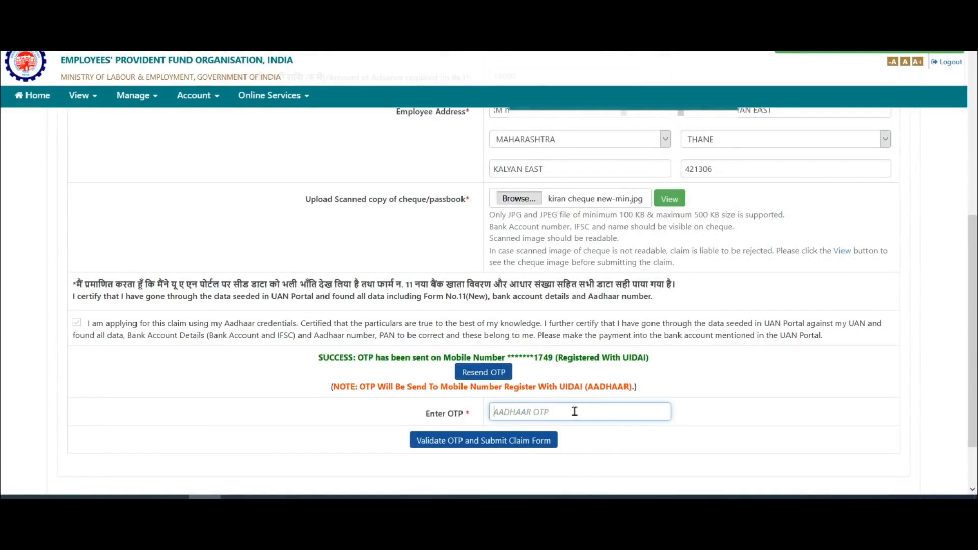
scroll(593, 414, down, 1)
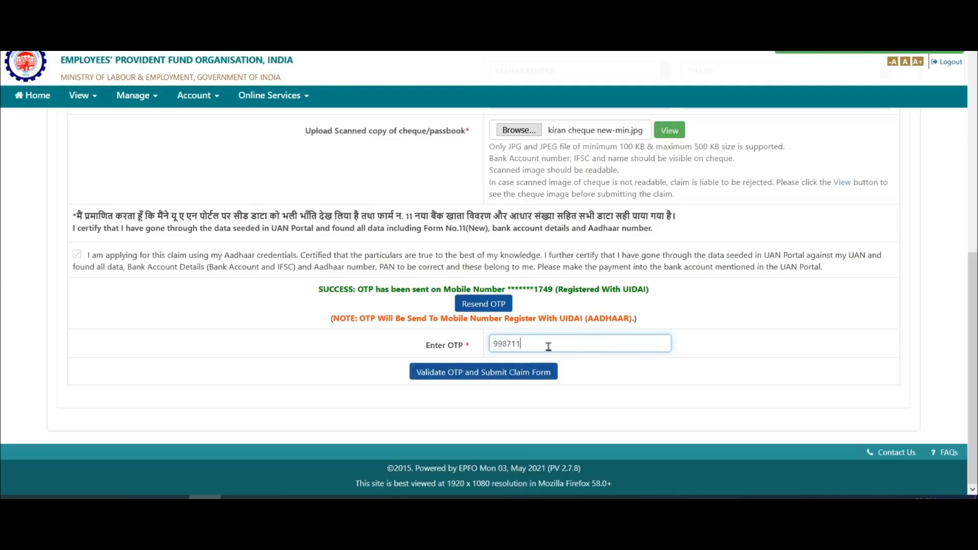
click(479, 374)
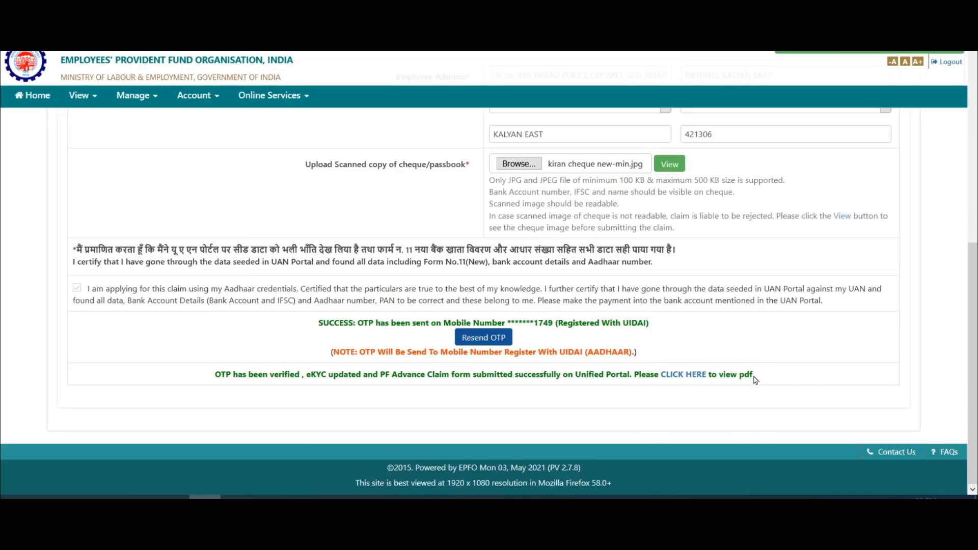
Open the PDF of the submitted PF advance claim form and download it.
click(683, 375)
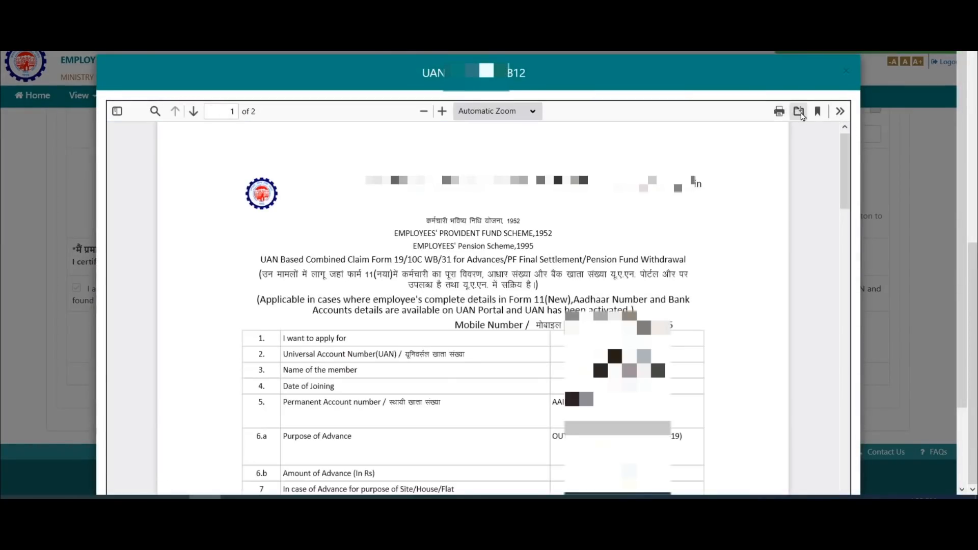
click(799, 112)
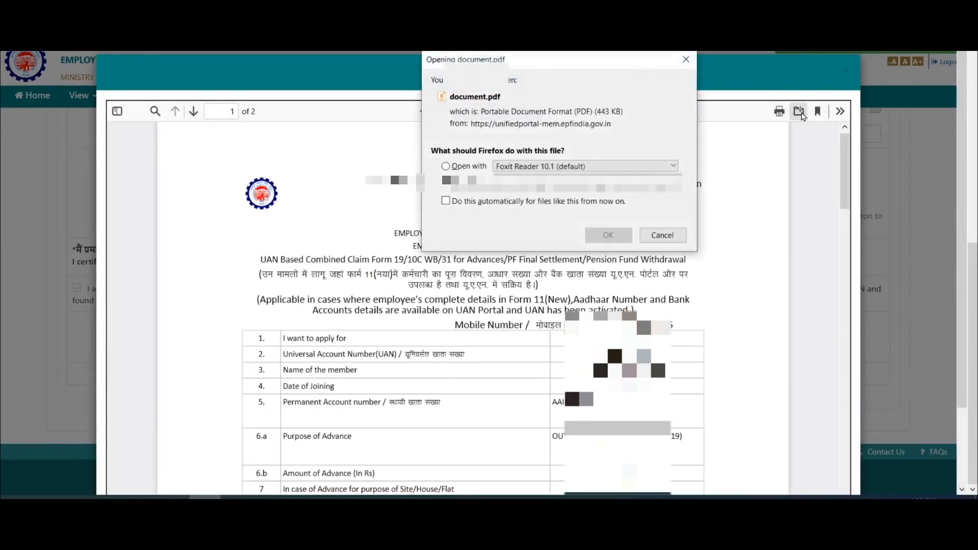
click(609, 236)
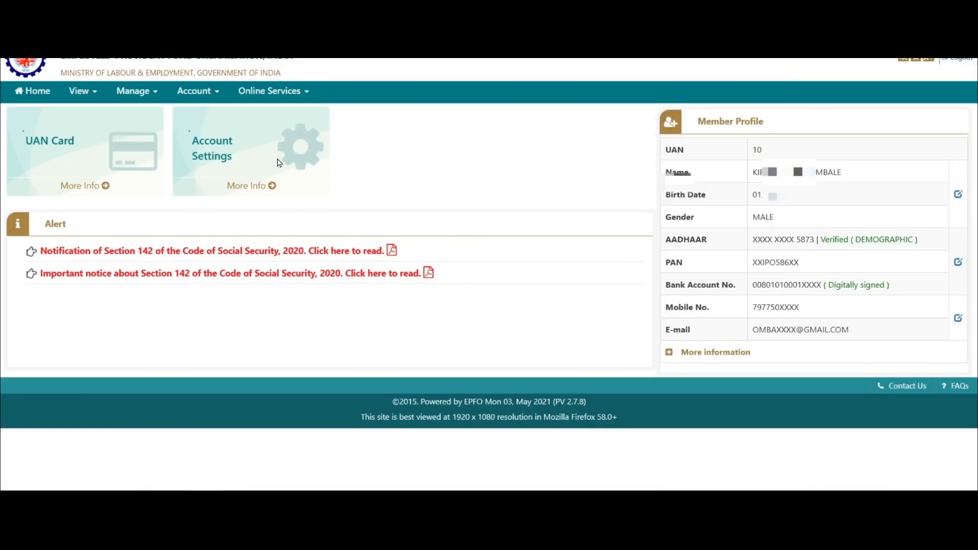
Open claim status tracking in the member portal and view the claim status for the third listed member ID on the passbook site.
click(278, 96)
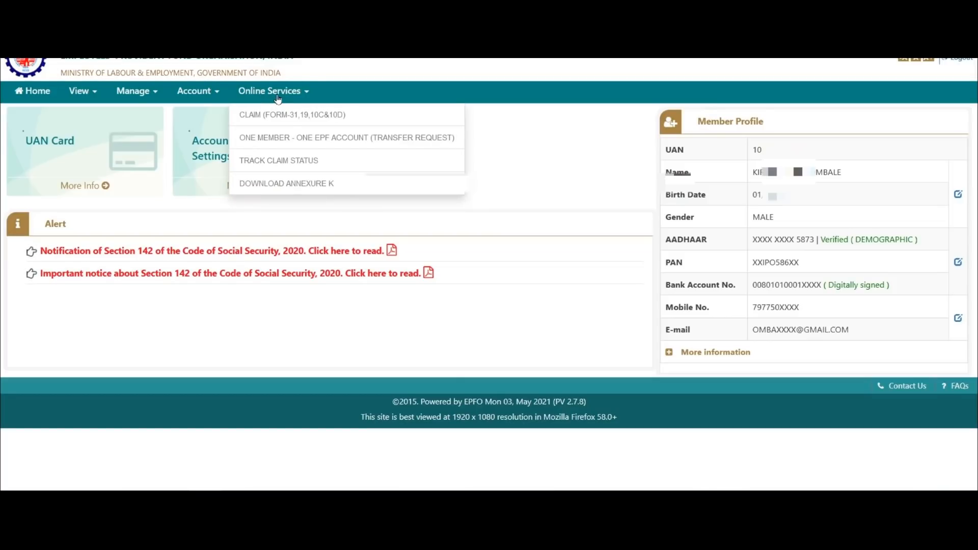
click(381, 167)
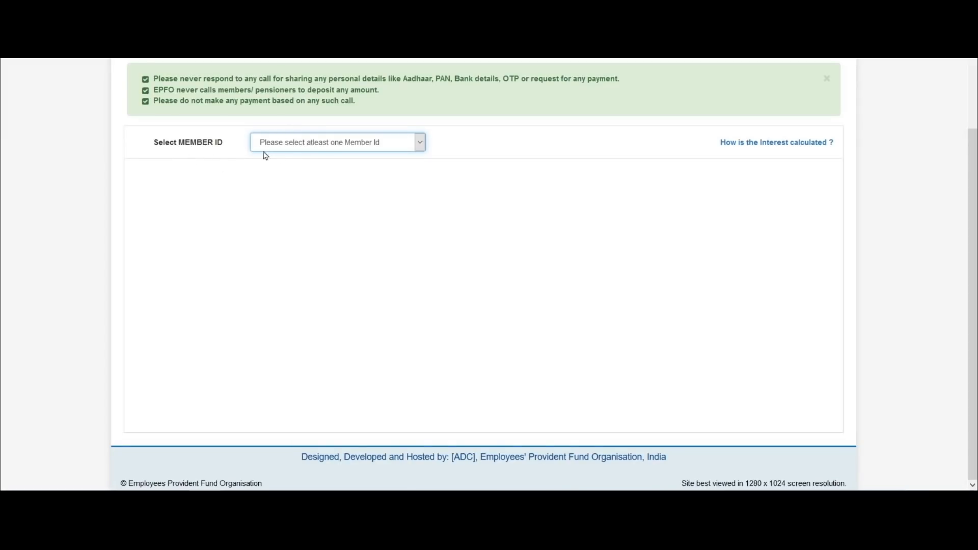
click(344, 147)
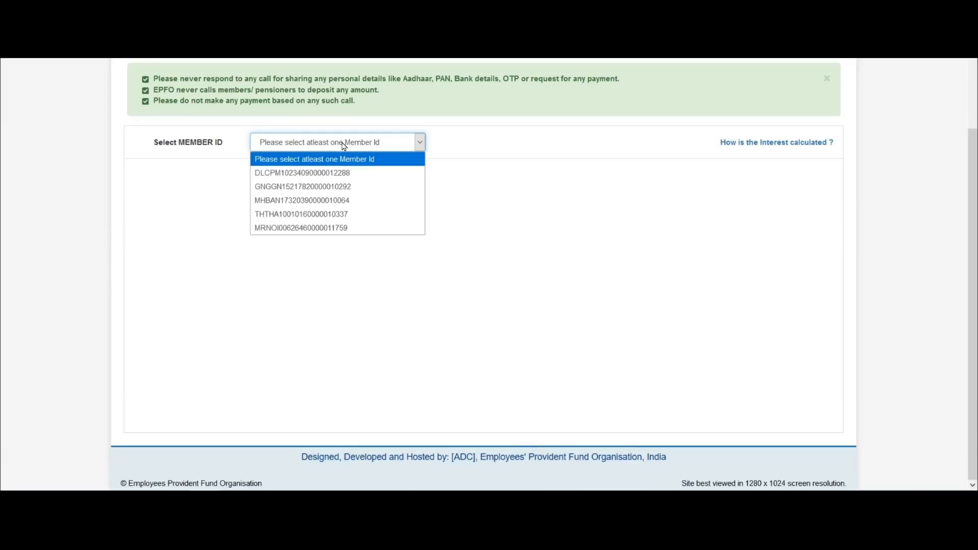
click(352, 201)
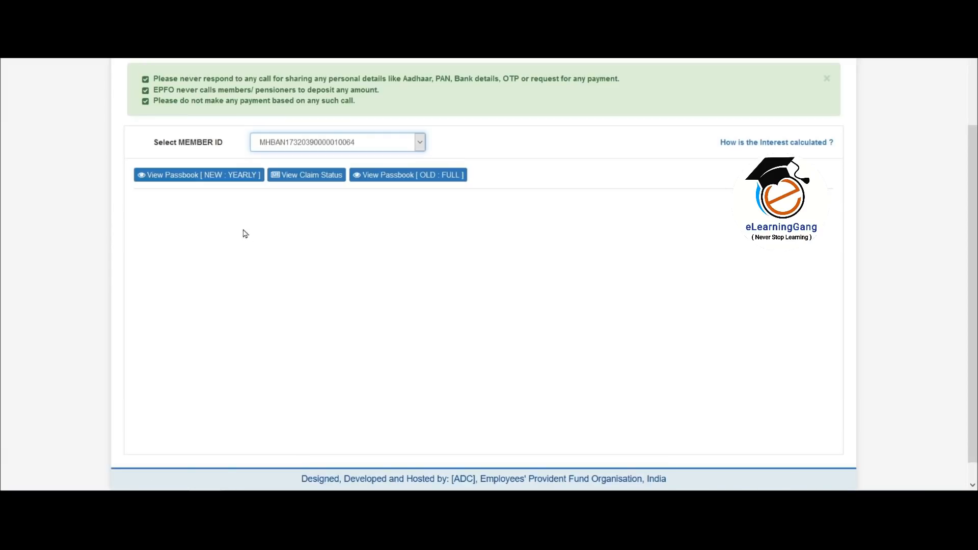
click(312, 182)
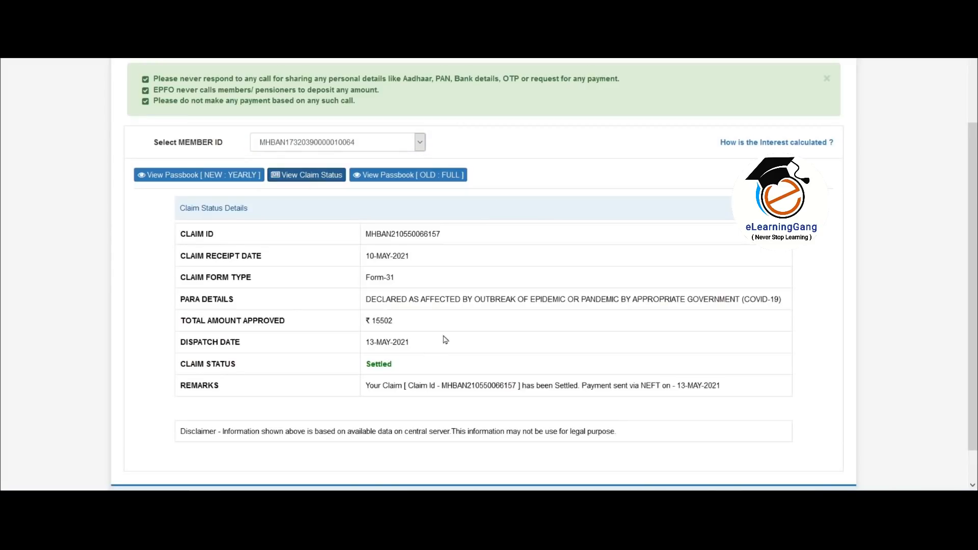